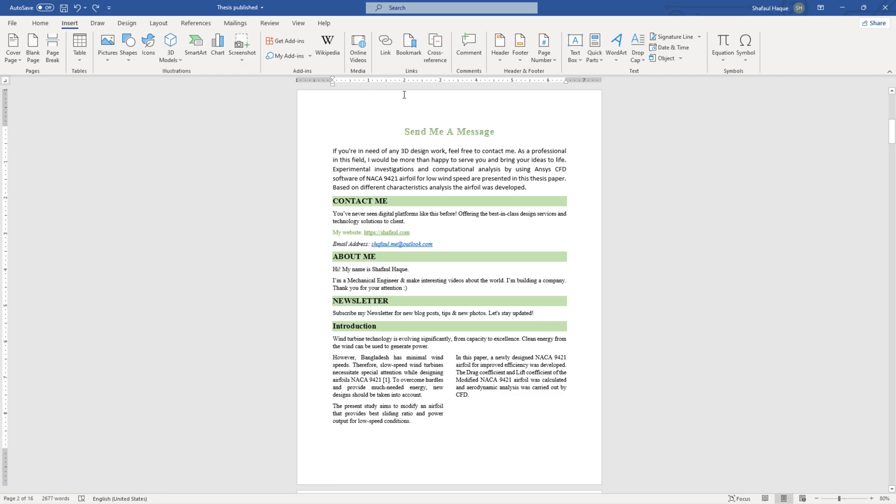
# Step: Open the header on page 2 for editing and enter "Copyright 2023" as its text
pyautogui.scroll(1, 373, 112)
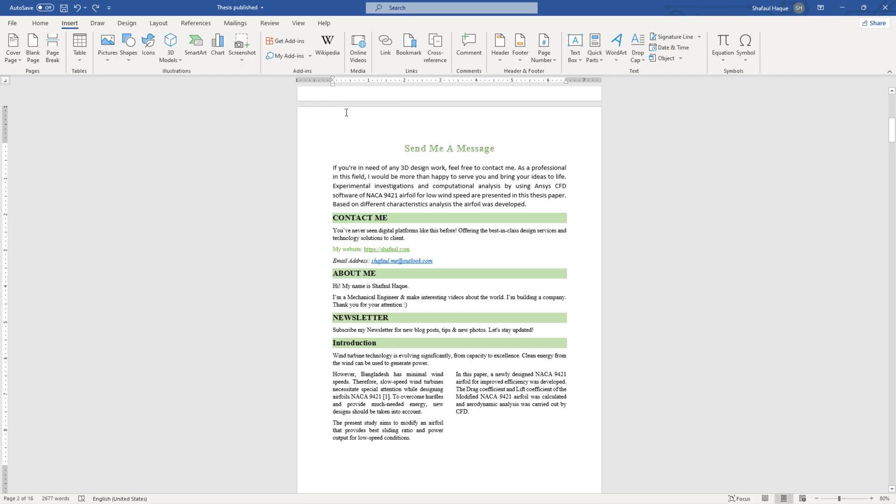
pyautogui.doubleClick(449, 113)
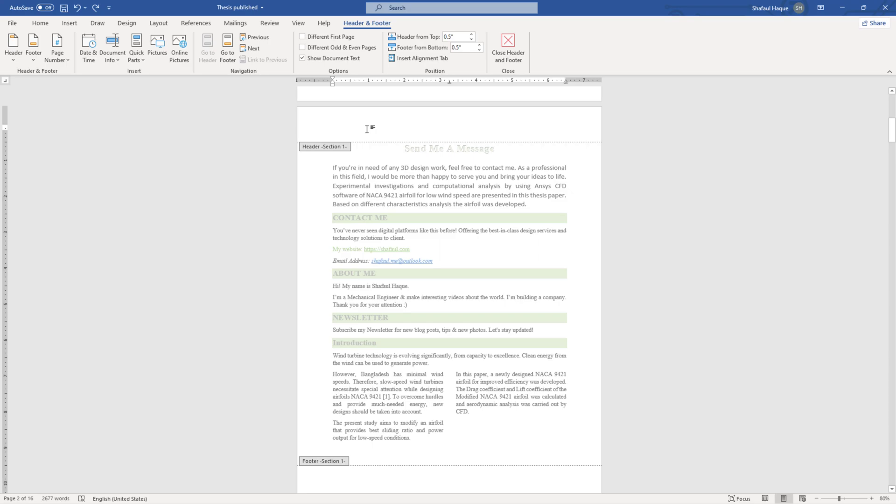
pyautogui.write('q')
pyautogui.write('opyri')
pyautogui.write('ght 2023')
# Step: Right-align the "Copyright 2023" text in the header
pyautogui.moveTo(370, 128); pyautogui.dragTo(333, 127)
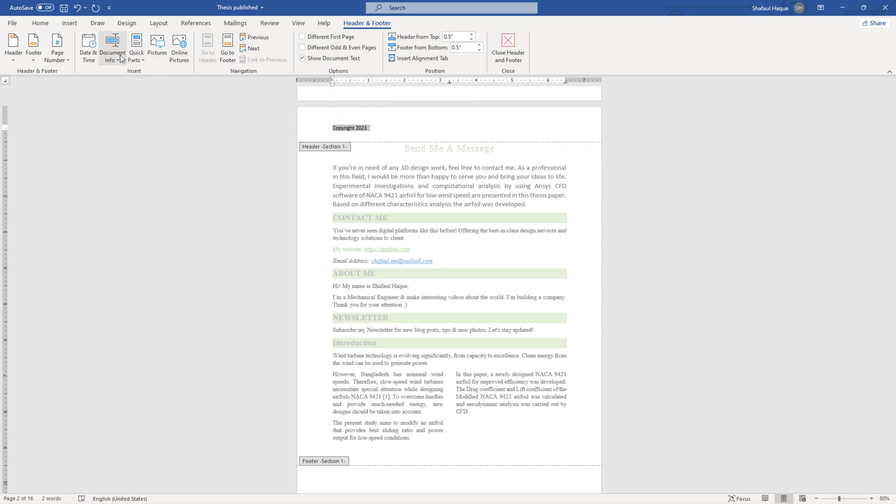
pyautogui.click(40, 23)
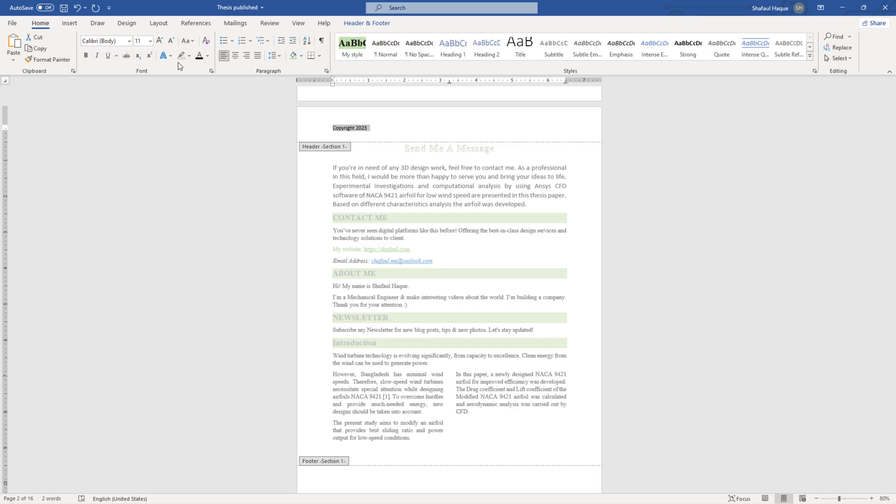
pyautogui.click(248, 56)
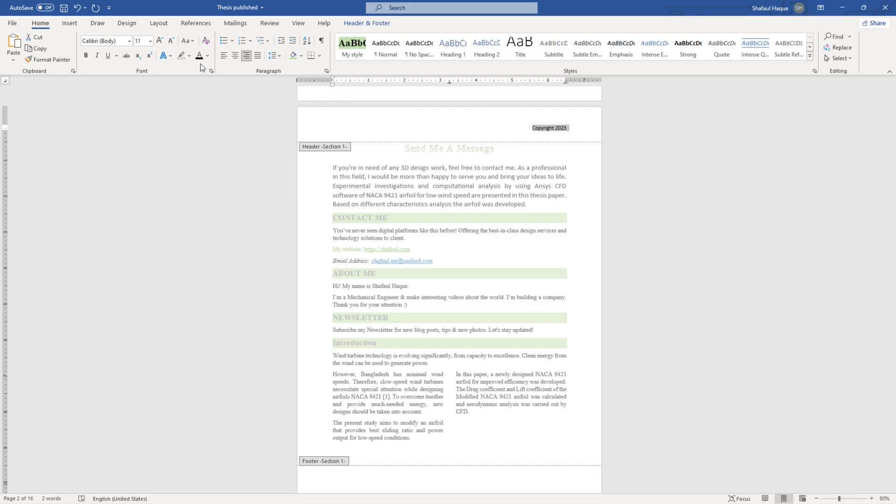
# Step: Set the copyright header text to font size 9 and colour it grey
pyautogui.click(151, 41)
pyautogui.click(142, 63)
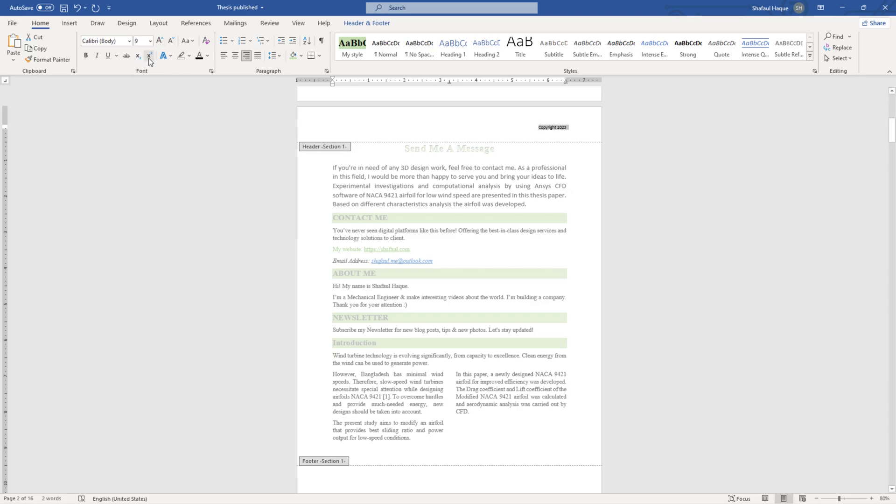
pyautogui.click(207, 55)
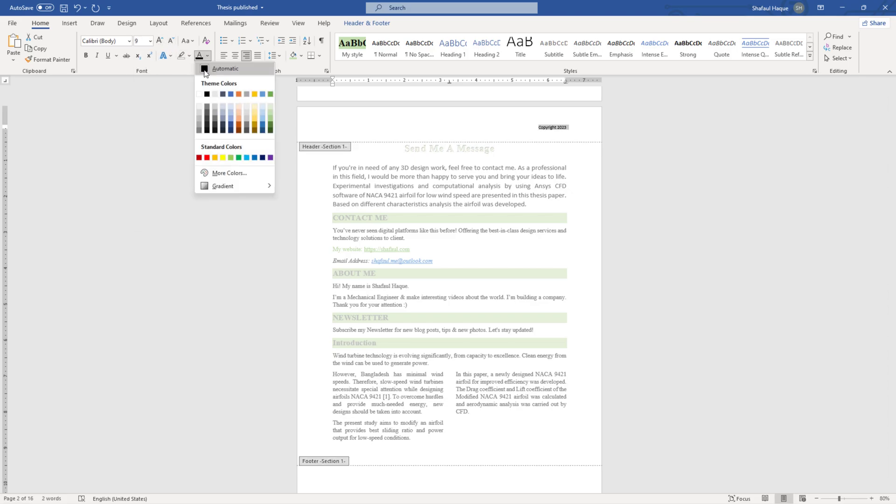
pyautogui.click(200, 121)
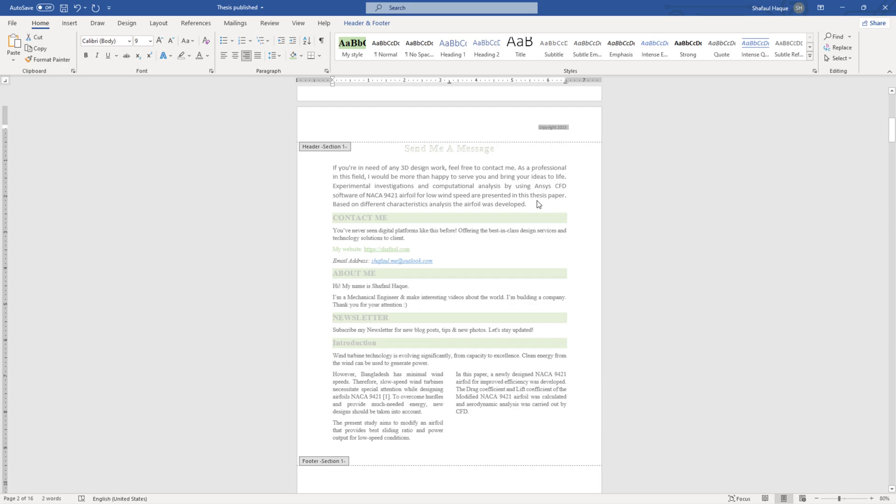
# Step: Check the copyright header on the first three pages and return to the body text
pyautogui.scroll(-4, 579, 236)
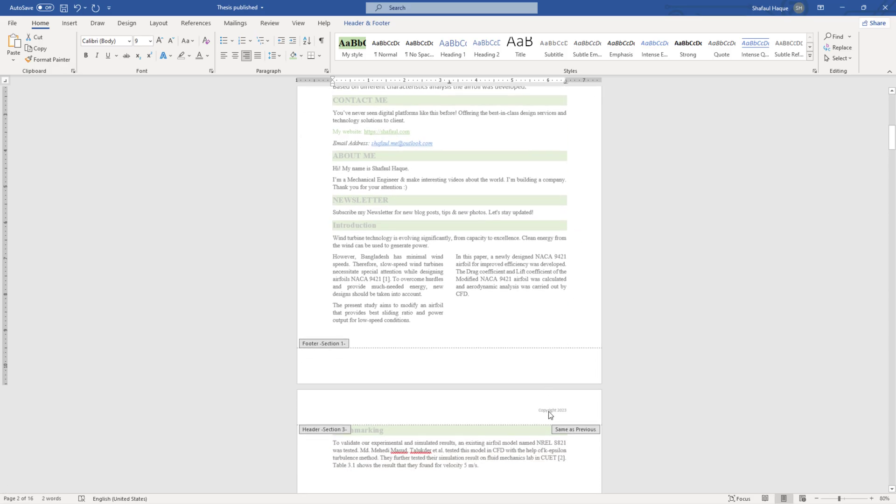
pyautogui.scroll(5, 554, 251)
pyautogui.scroll(13, 554, 247)
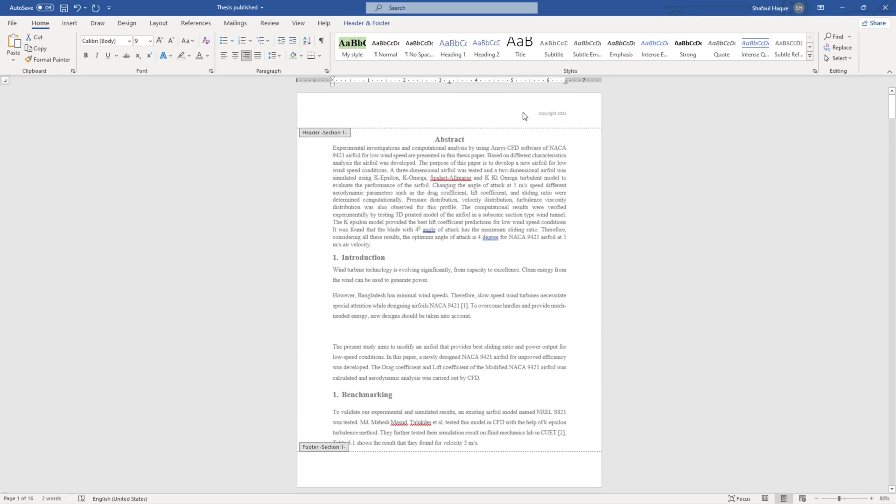
pyautogui.scroll(-5, 528, 207)
pyautogui.scroll(-1, 503, 286)
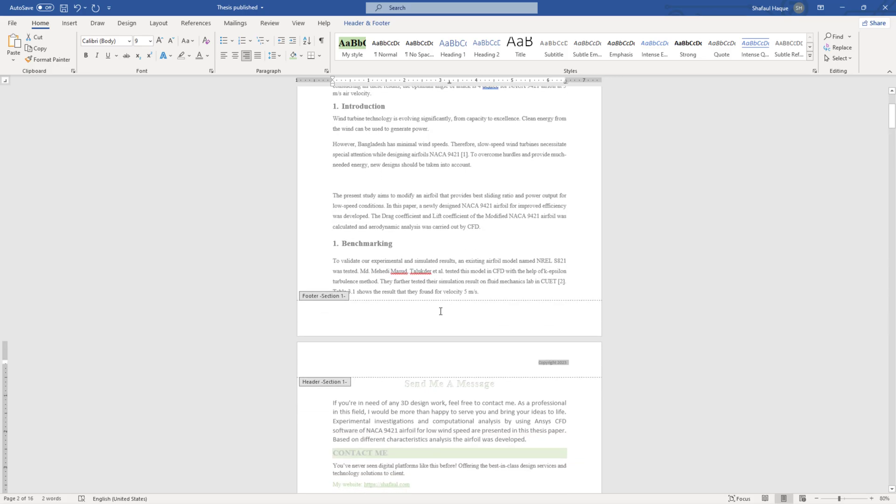
pyautogui.scroll(5, 441, 311)
pyautogui.doubleClick(394, 444)
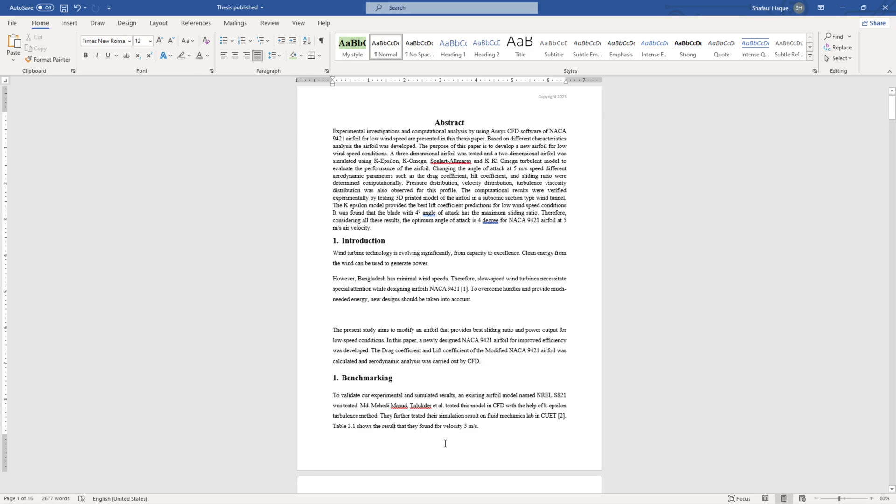
# Step: Open and close the first page's header, and compare the headers on pages 1 and 2
pyautogui.scroll(-3, 445, 443)
pyautogui.scroll(3, 444, 429)
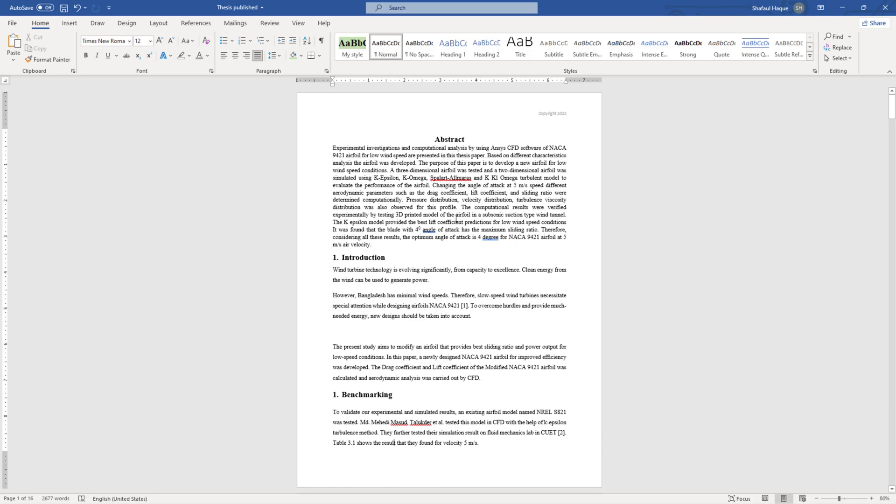
pyautogui.doubleClick(474, 106)
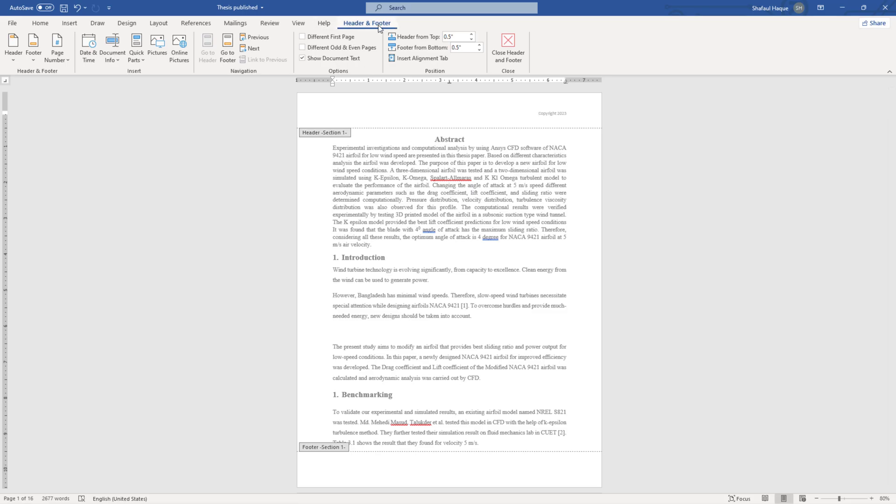
pyautogui.click(508, 46)
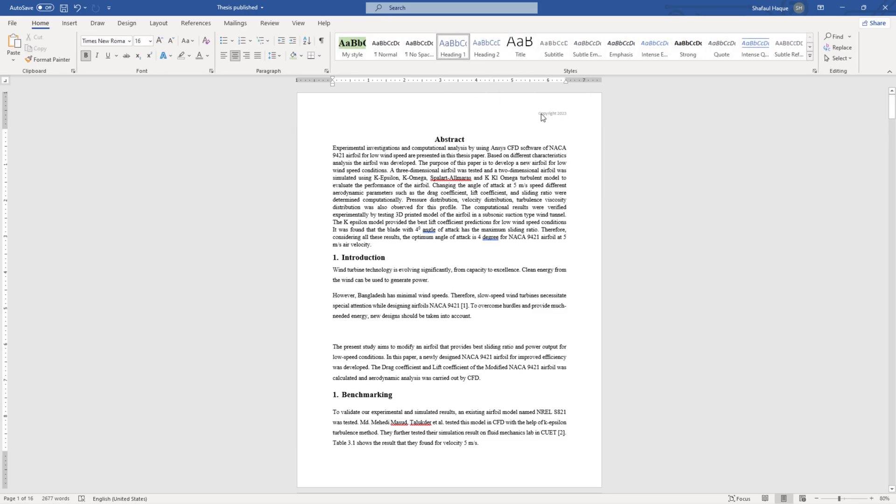
pyautogui.scroll(-3, 551, 273)
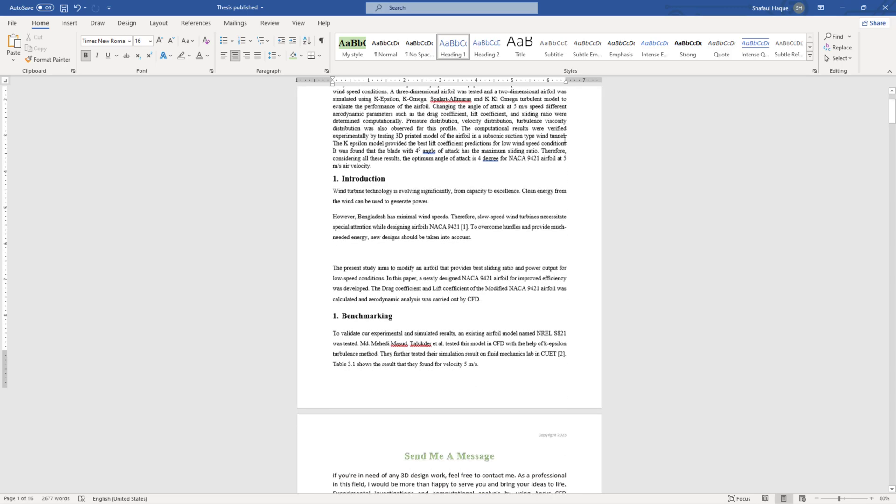
pyautogui.scroll(-2, 552, 273)
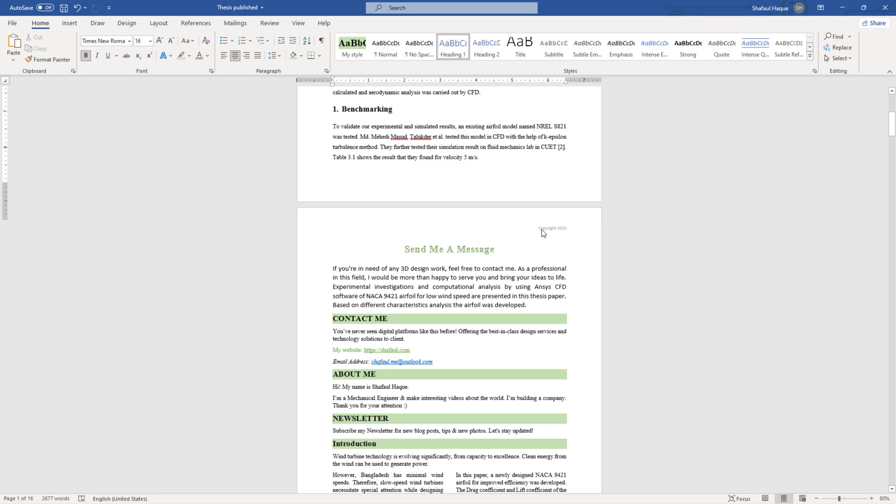
pyautogui.scroll(5, 543, 233)
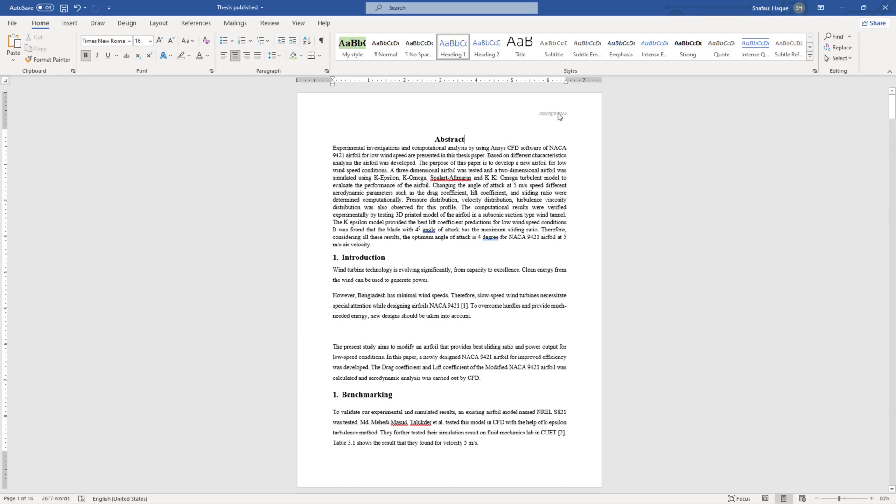
pyautogui.scroll(-2, 536, 300)
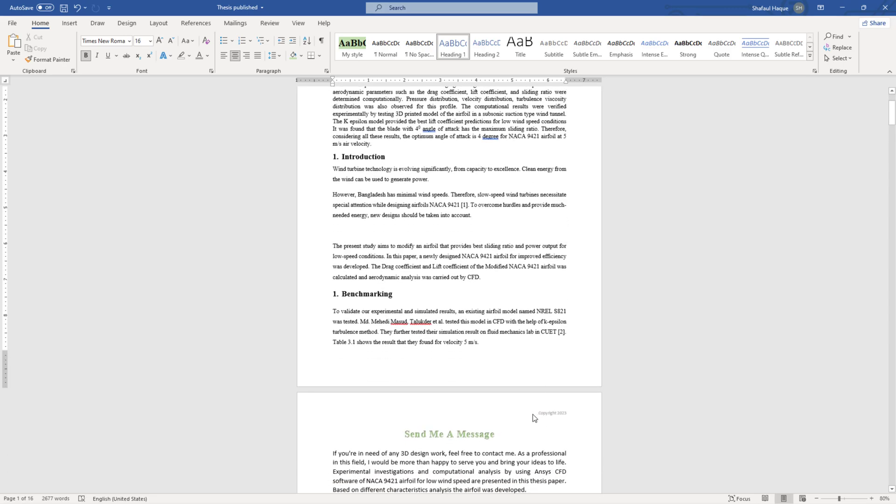
# Step: Reopen the section 1 header and enable the Different First Page option
pyautogui.doubleClick(404, 405)
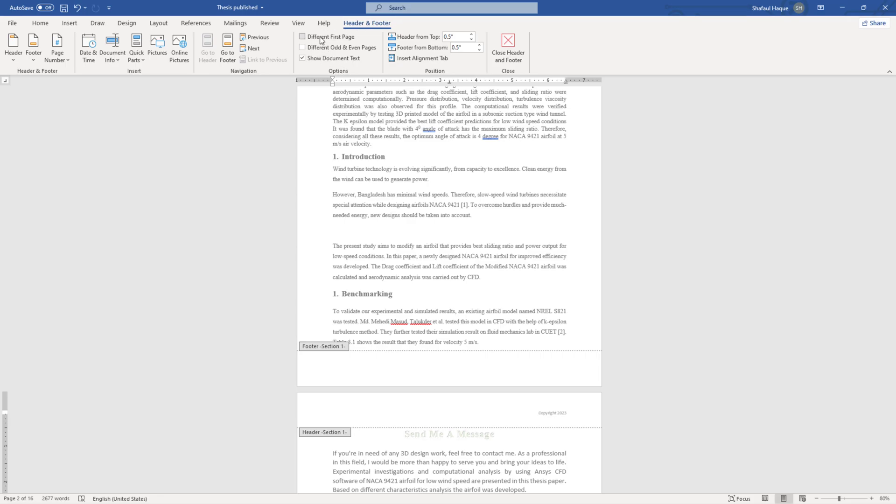
pyautogui.scroll(3, 482, 222)
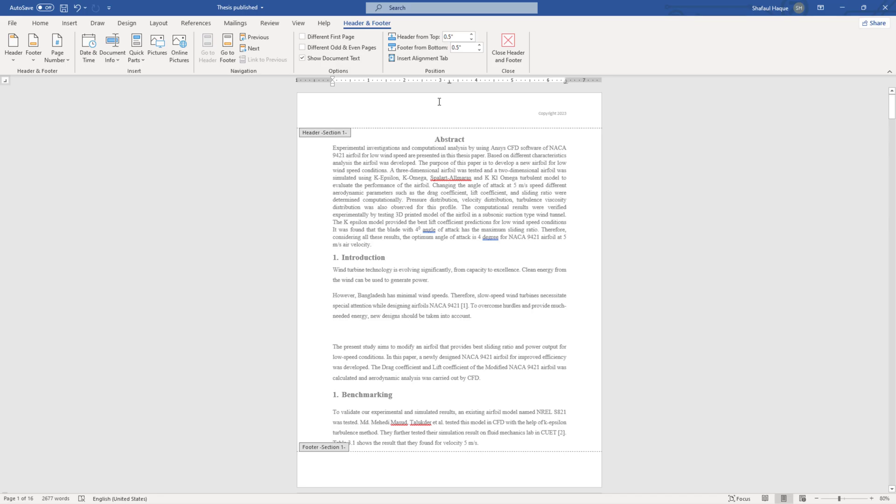
pyautogui.click(302, 36)
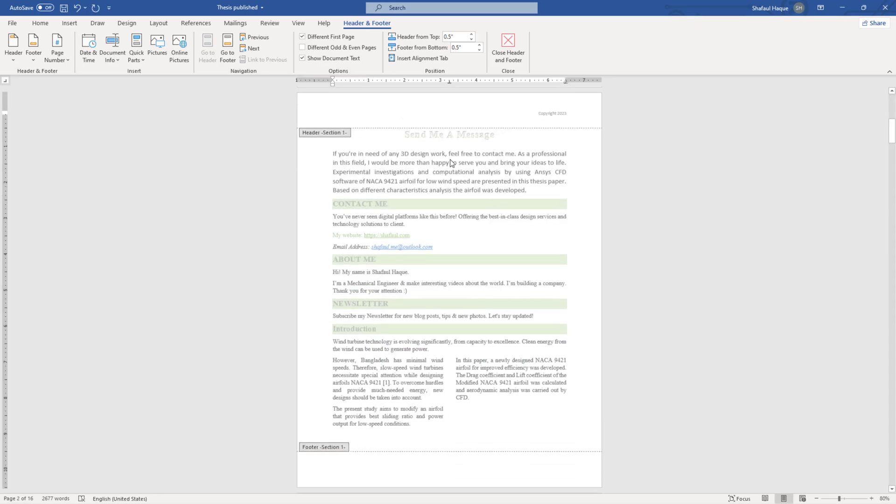
# Step: Compare the first page's header with those on pages 2 and 3, and leave header editing
pyautogui.scroll(5, 498, 136)
pyautogui.scroll(3, 503, 137)
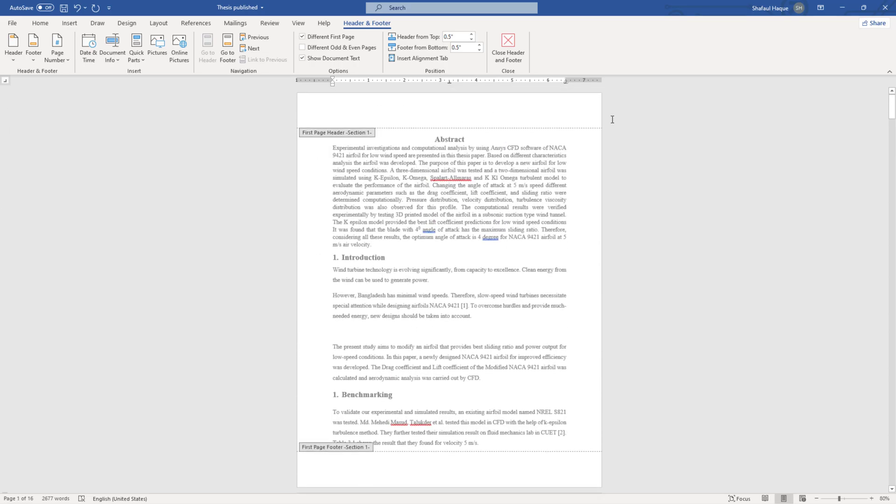
pyautogui.scroll(-6, 528, 162)
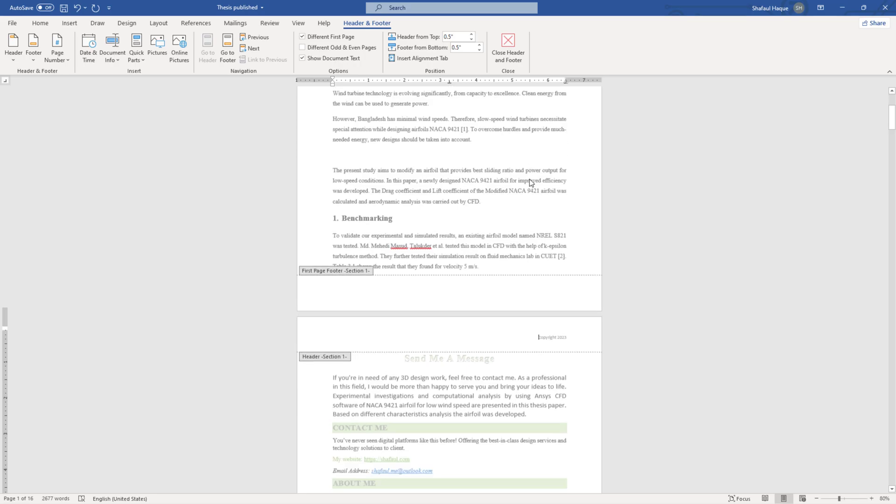
pyautogui.scroll(-6, 545, 273)
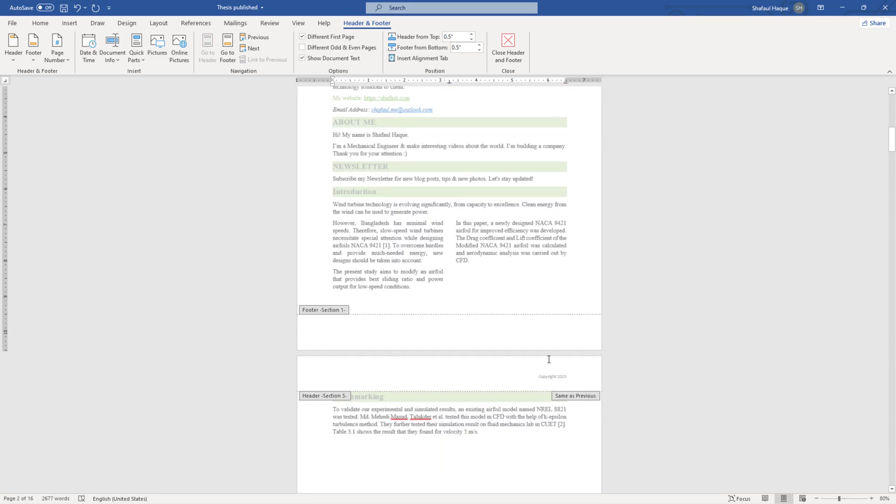
pyautogui.scroll(2, 447, 221)
pyautogui.scroll(2, 447, 221)
pyautogui.scroll(1, 500, 172)
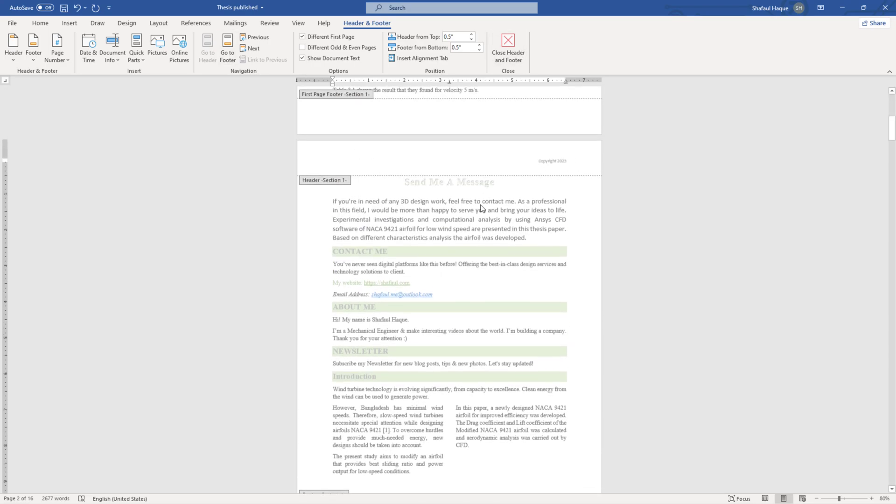
pyautogui.scroll(1, 489, 201)
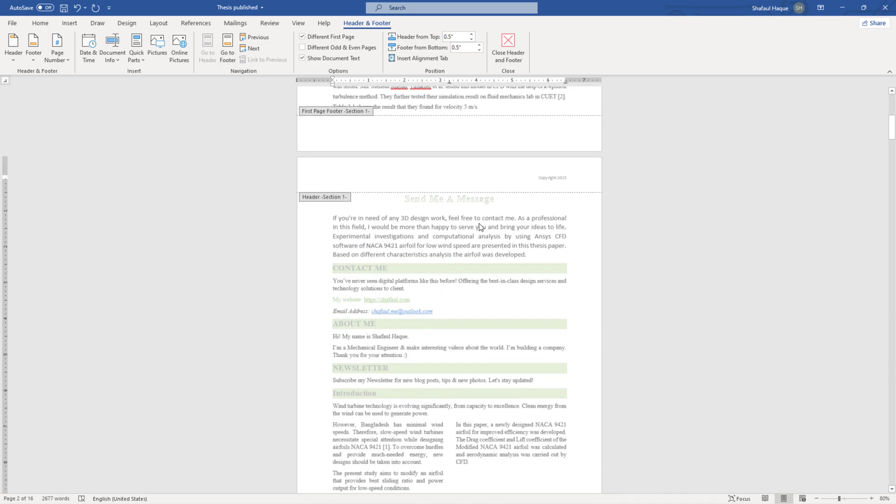
pyautogui.doubleClick(376, 206)
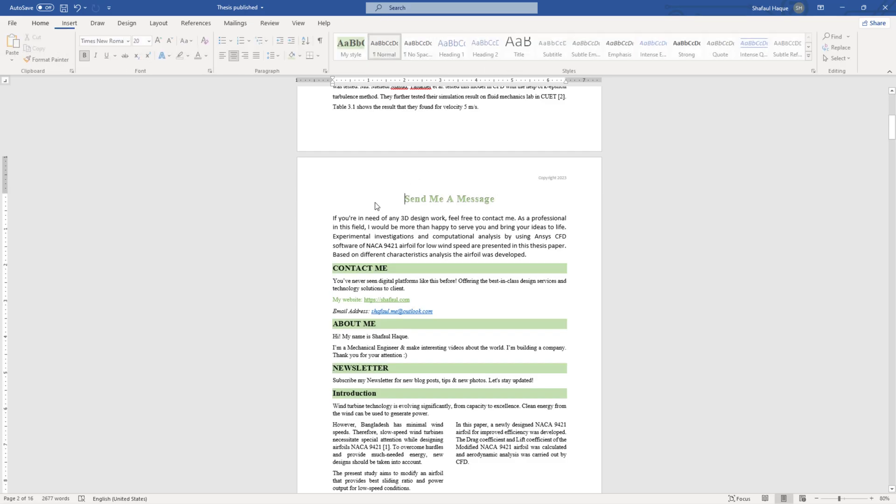